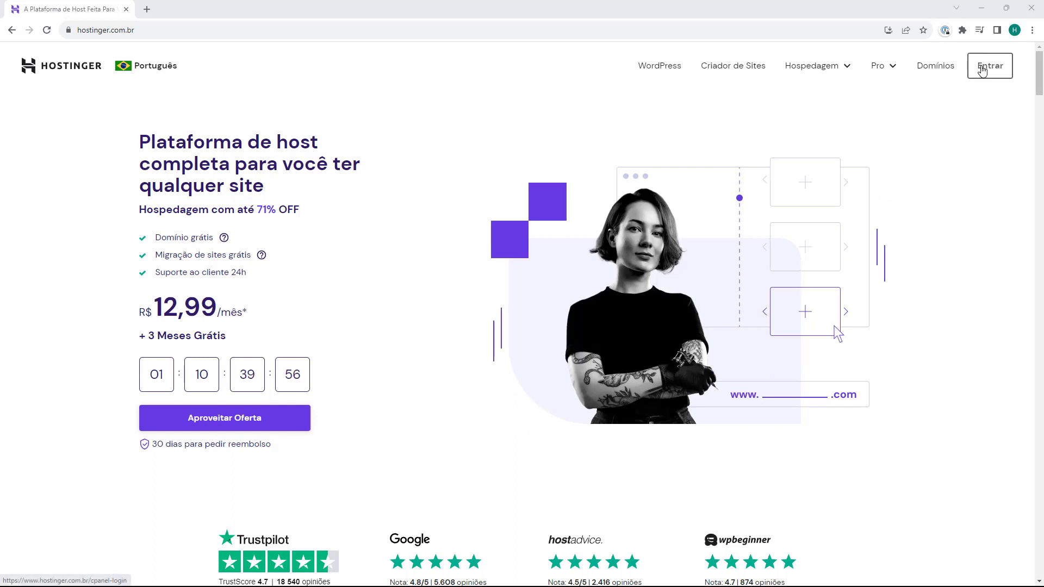
Step: Sign in through Entrar on hostinger.com.br to reach the hPanel dashboard
{"action": "left_click", "coordinate": [982, 70]}
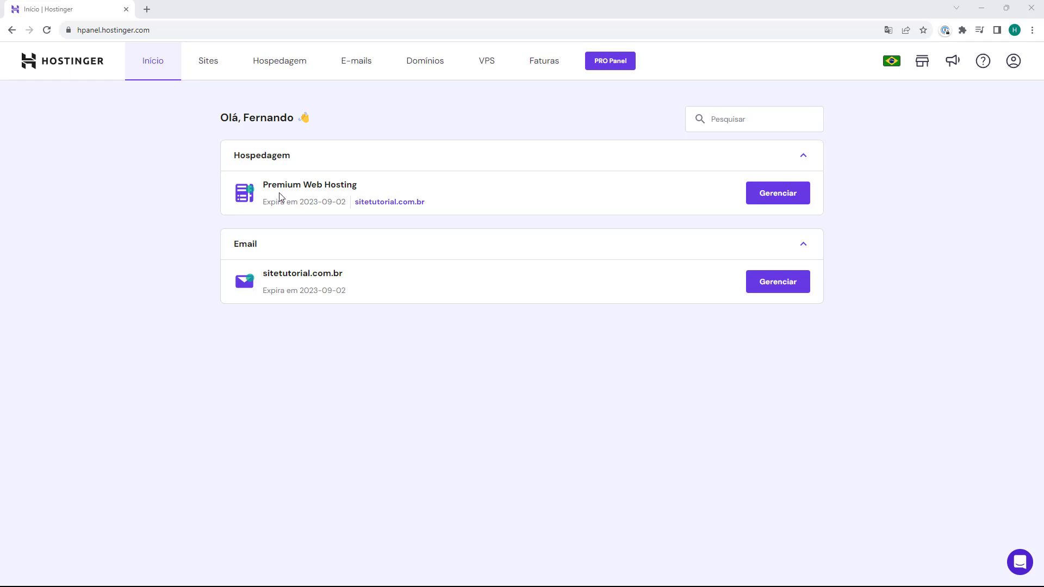
Step: Manage the Premium Web Hosting plan for sitetutorial.com.br
{"action": "left_click", "coordinate": [779, 197]}
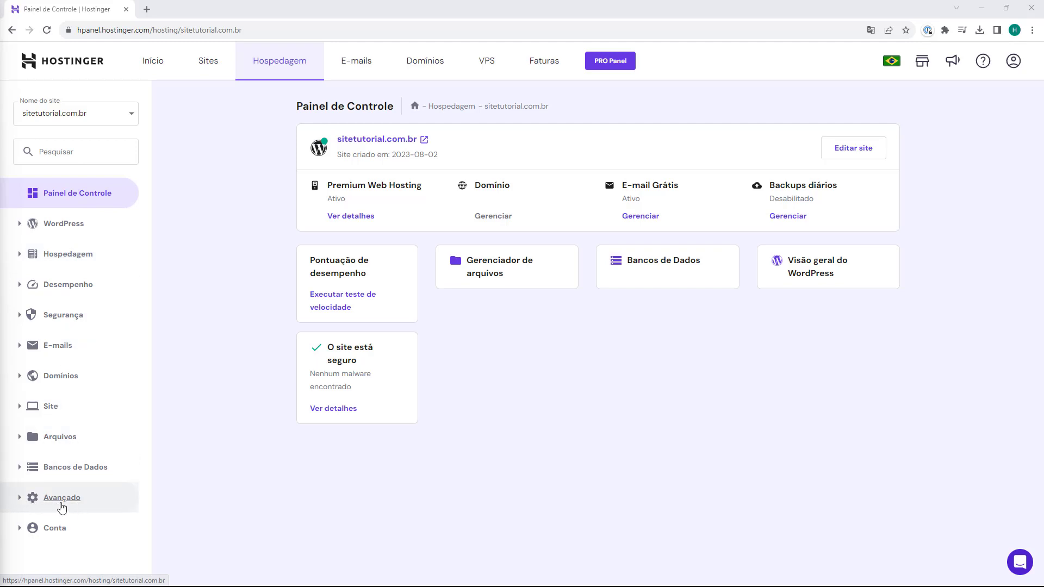
Step: Open Acesso SSH from the Avançado section of the sidebar
{"action": "left_click", "coordinate": [54, 507]}
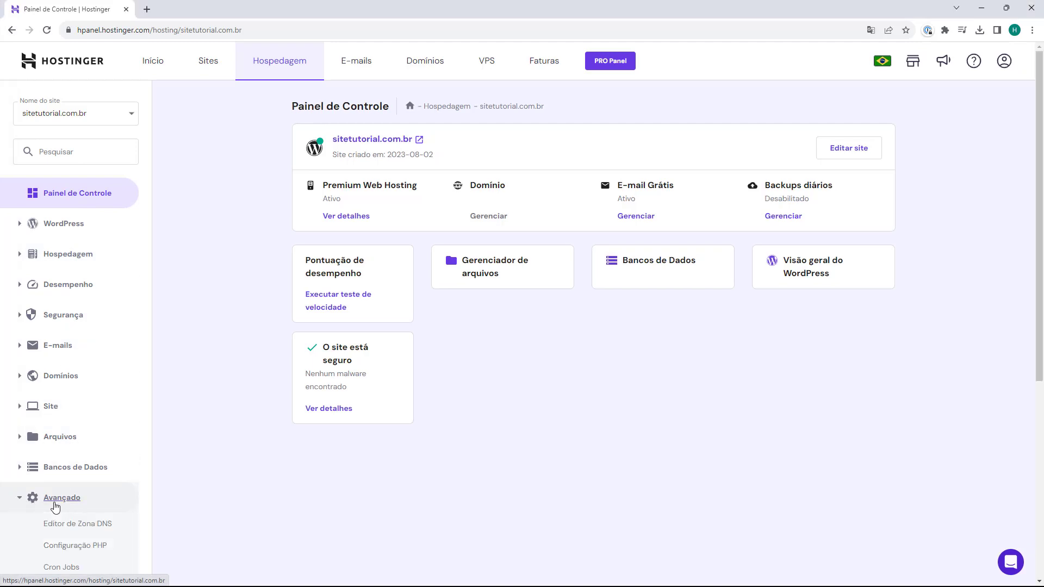
{"action": "scroll", "coordinate": [55, 507], "scroll_direction": "down", "scroll_amount": 1}
{"action": "scroll", "coordinate": [63, 443], "scroll_direction": "down", "scroll_amount": 1}
{"action": "scroll", "coordinate": [60, 425], "scroll_direction": "down", "scroll_amount": 1}
{"action": "scroll", "coordinate": [65, 345], "scroll_direction": "down", "scroll_amount": 1}
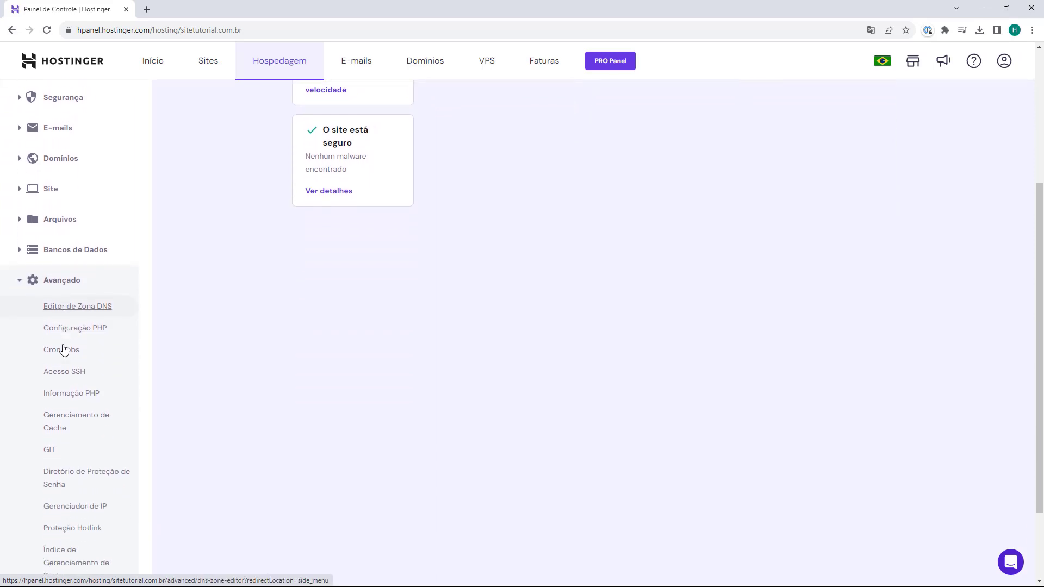
{"action": "scroll", "coordinate": [64, 349], "scroll_direction": "down", "scroll_amount": 1}
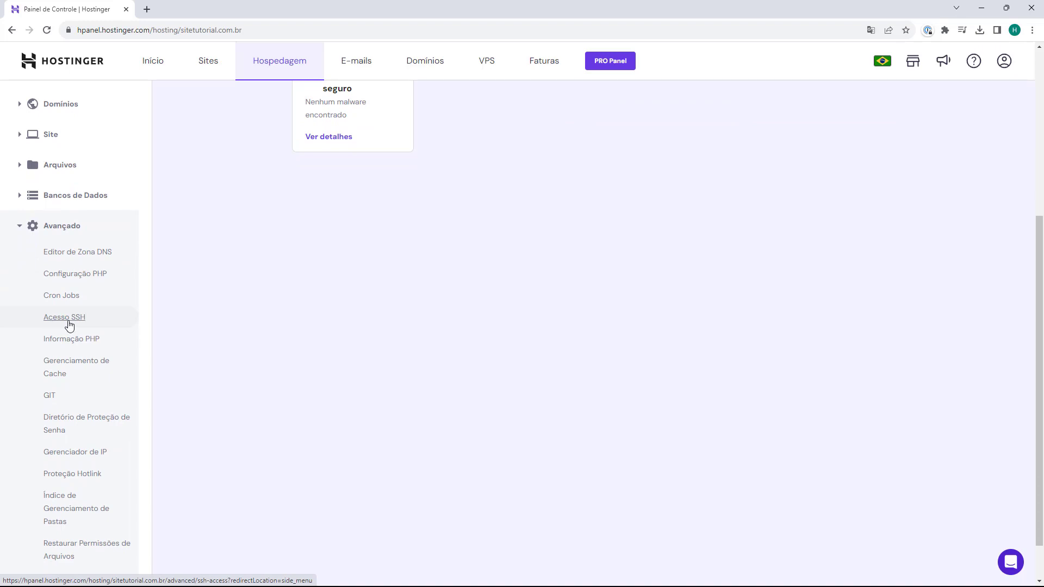
{"action": "left_click", "coordinate": [64, 317]}
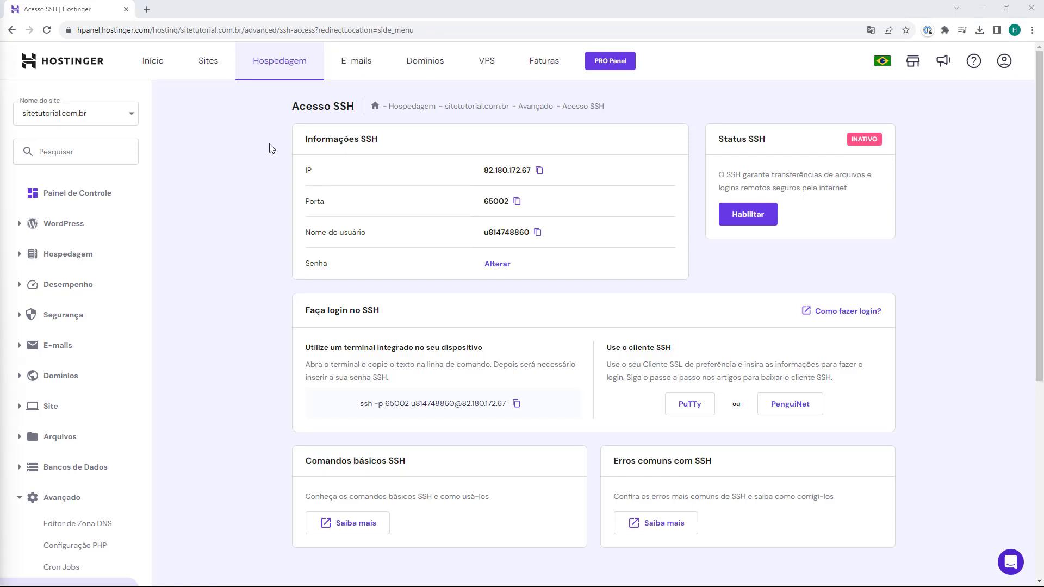
Step: Review the Informações SSH card, highlighting the heading, IP and Porta labels, and port 65002
{"action": "left_click_drag", "start_coordinate": [307, 143], "coordinate": [386, 149]}
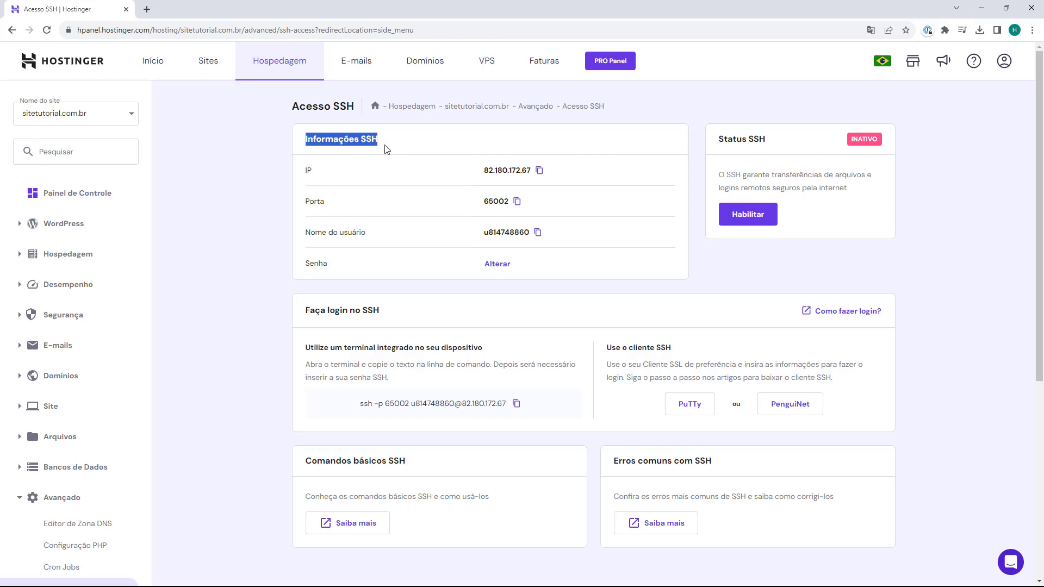
{"action": "left_click", "coordinate": [387, 149]}
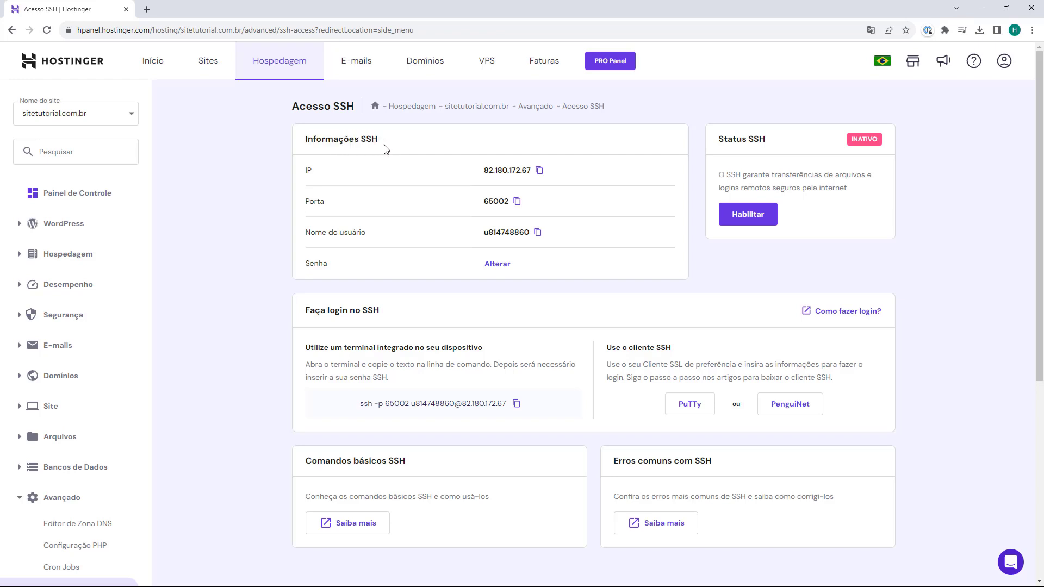
{"action": "double_click", "coordinate": [308, 170]}
{"action": "left_click", "coordinate": [480, 176]}
{"action": "double_click", "coordinate": [327, 202]}
{"action": "left_click", "coordinate": [338, 203]}
{"action": "double_click", "coordinate": [495, 201]}
{"action": "left_click", "coordinate": [504, 201]}
Step: Open the SSH password reset, try both password fields, then cancel without changes
{"action": "left_click", "coordinate": [491, 268]}
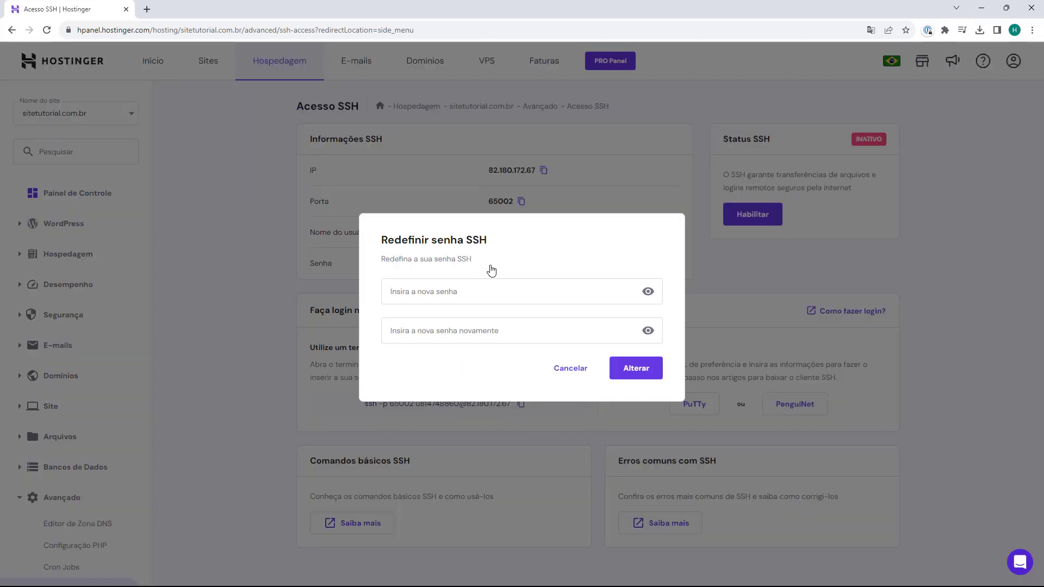
{"action": "left_click", "coordinate": [425, 289]}
{"action": "left_click", "coordinate": [410, 331]}
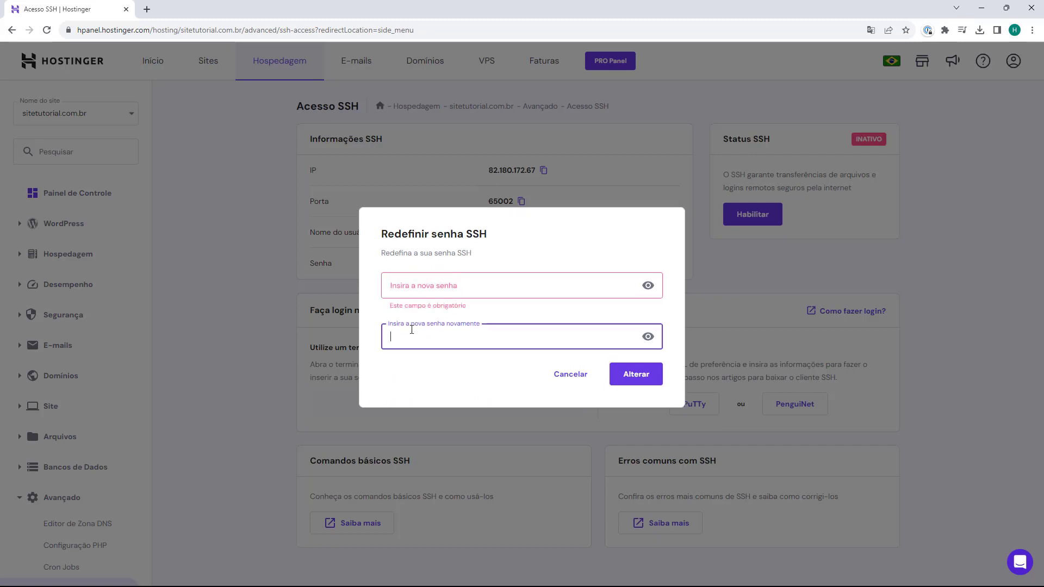
{"action": "left_click", "coordinate": [415, 275]}
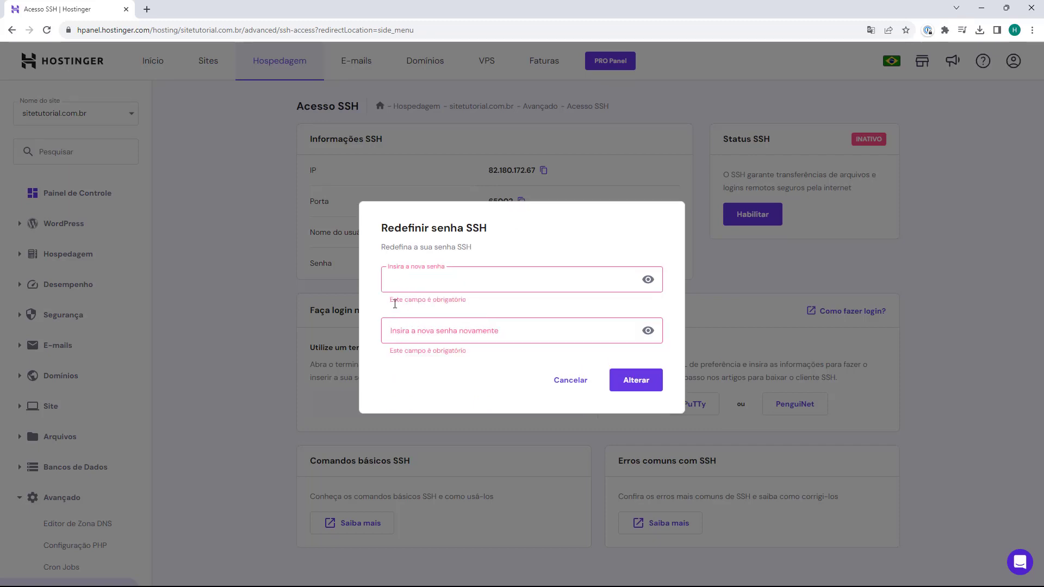
{"action": "left_click", "coordinate": [562, 380]}
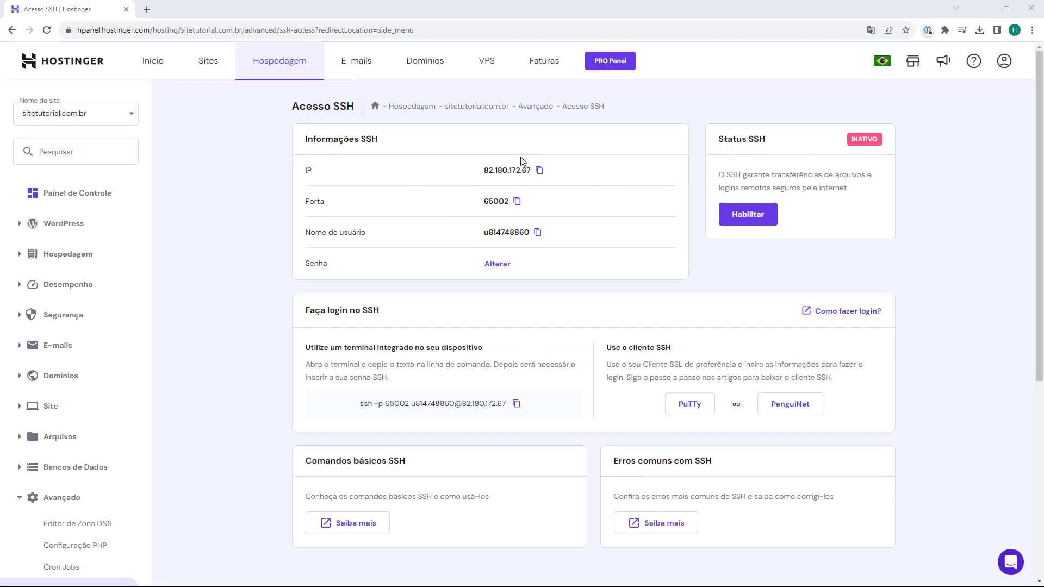
Step: Enable SSH, then highlight the success message and the port 65002 login command
{"action": "left_click", "coordinate": [746, 218]}
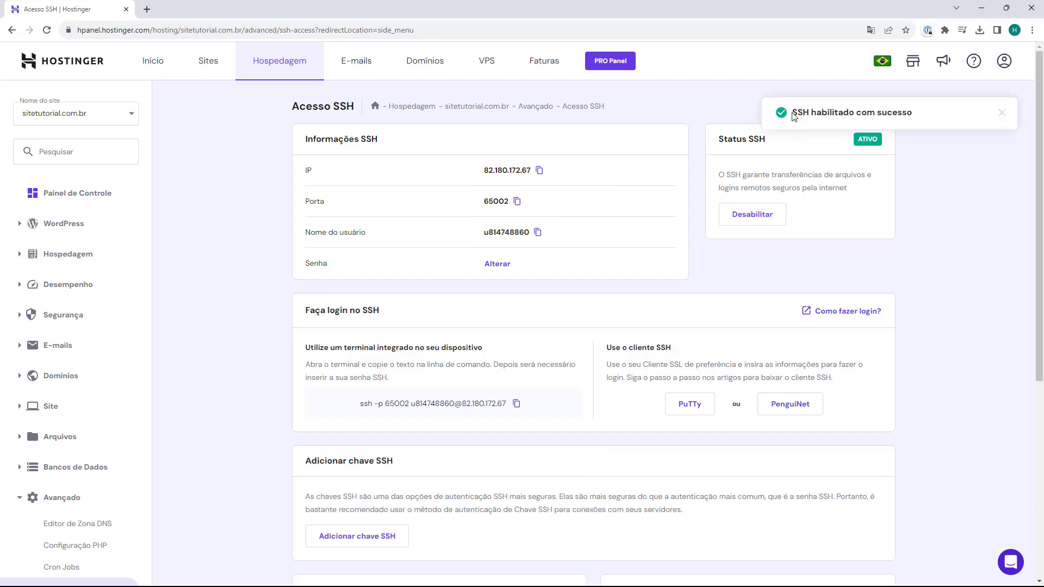
{"action": "left_click_drag", "start_coordinate": [792, 113], "coordinate": [868, 113]}
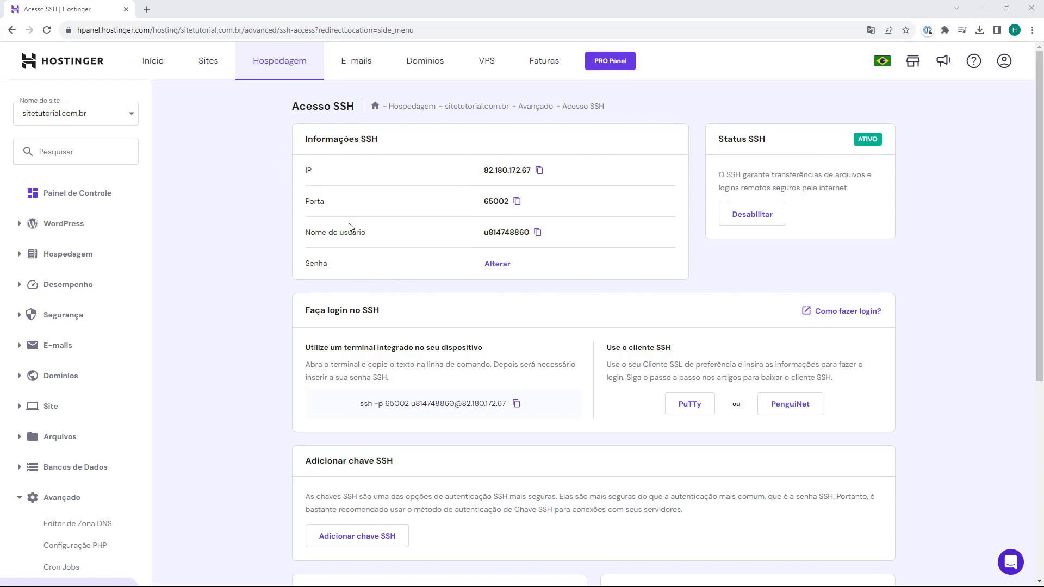
{"action": "left_click_drag", "start_coordinate": [356, 404], "coordinate": [490, 416]}
{"action": "left_click", "coordinate": [400, 438]}
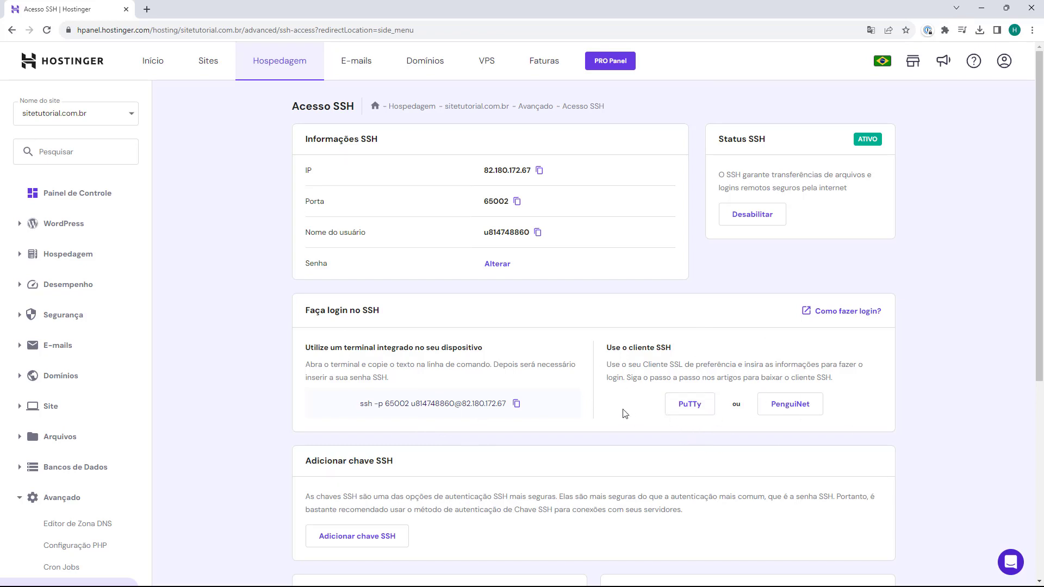
{"action": "scroll", "coordinate": [466, 380], "scroll_direction": "down", "scroll_amount": 4}
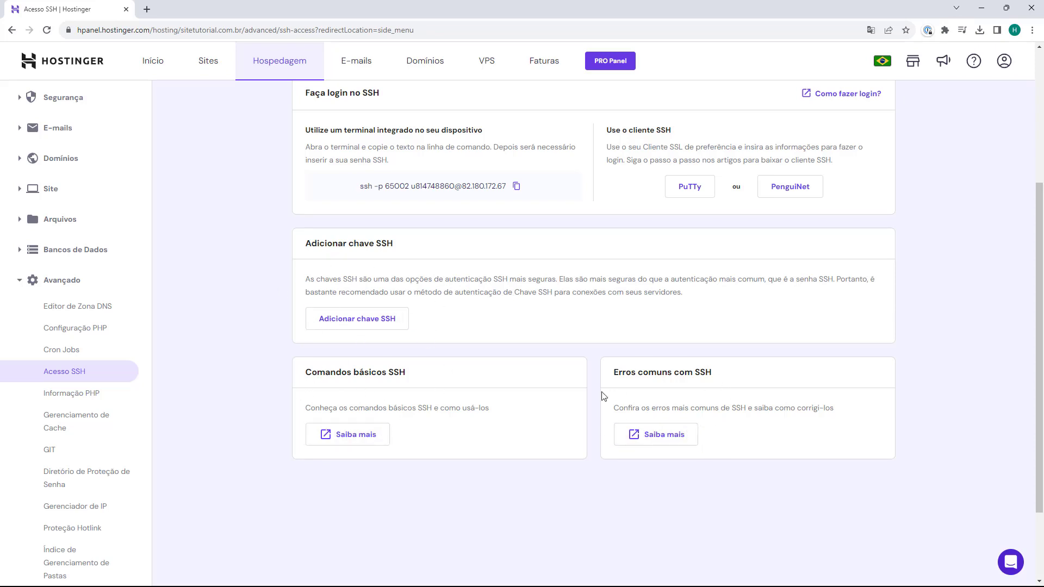
{"action": "scroll", "coordinate": [338, 469], "scroll_direction": "up", "scroll_amount": 3}
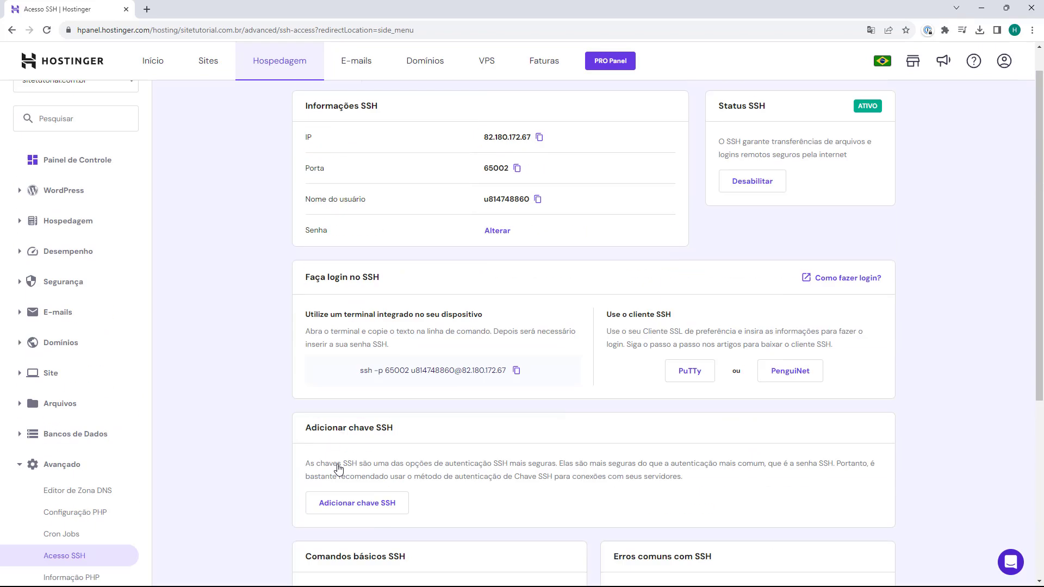
{"action": "scroll", "coordinate": [339, 469], "scroll_direction": "up", "scroll_amount": 1}
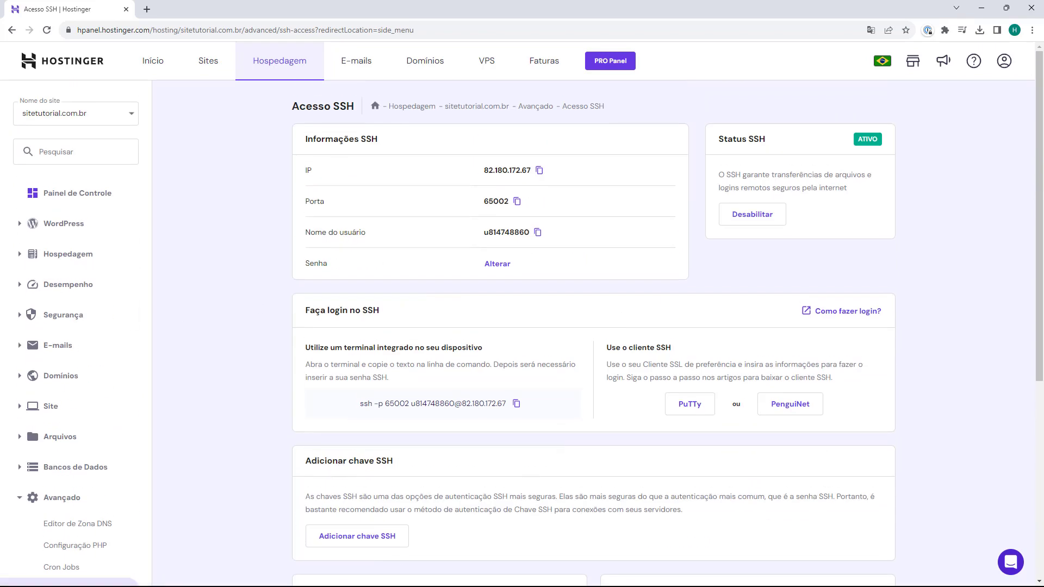